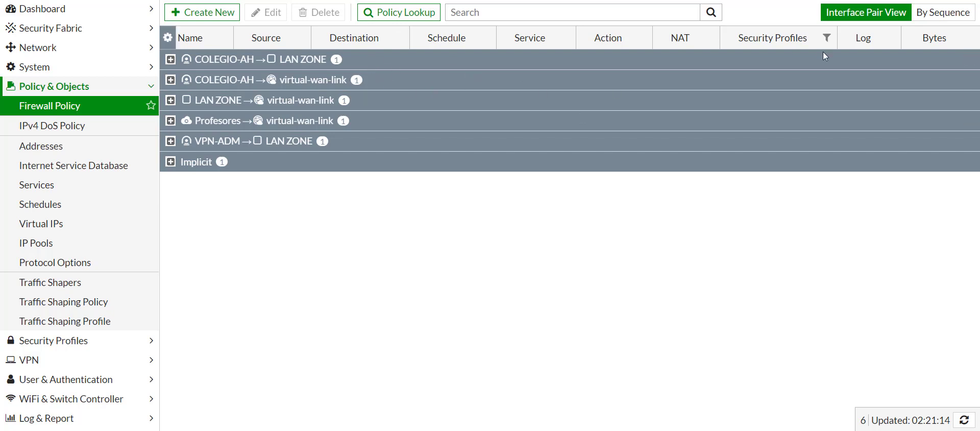
Expand the COLEGIO-AH to LAN ZONE interface pair to view its policy, and switch the firewall policy list to By Sequence view
left_click(876, 22)
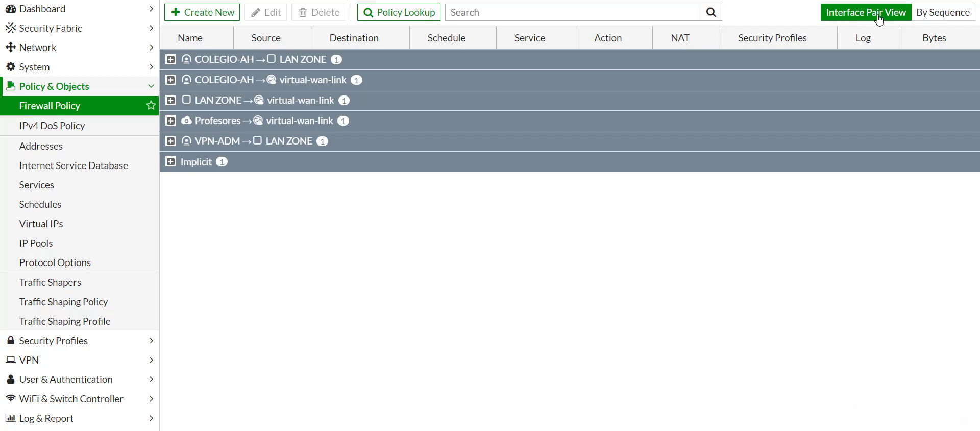
left_click(170, 59)
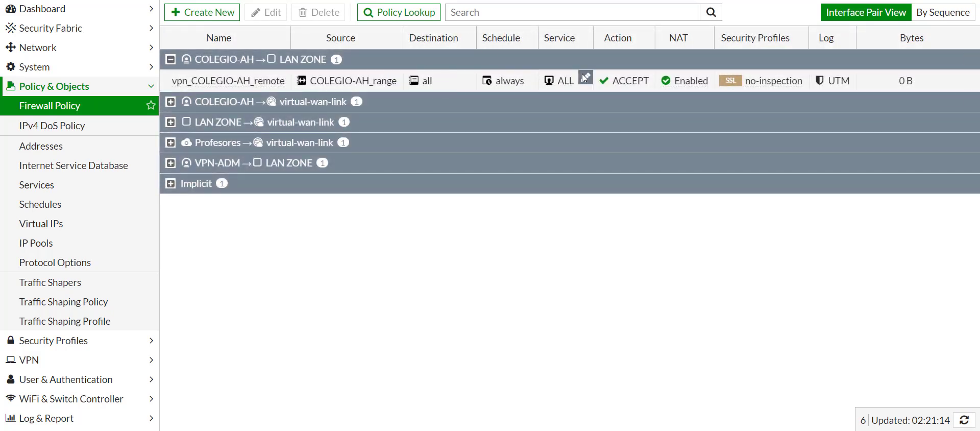
left_click(939, 15)
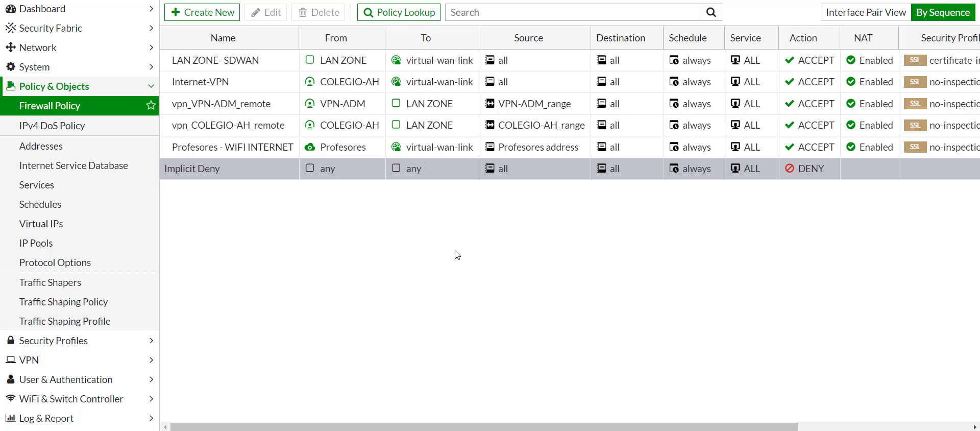
Insert a sequence grouping named "Red Local Hacia Internet" starting at the LAN ZONE- SDWAN policy
left_click(234, 61)
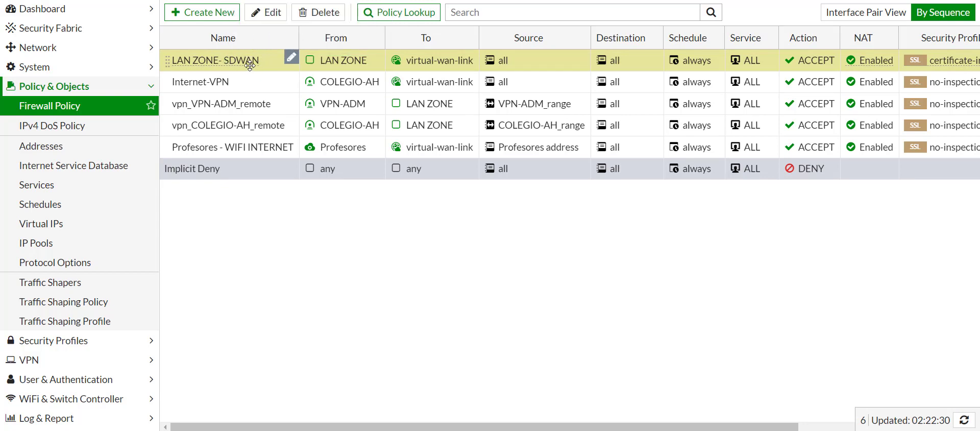
right_click(252, 63)
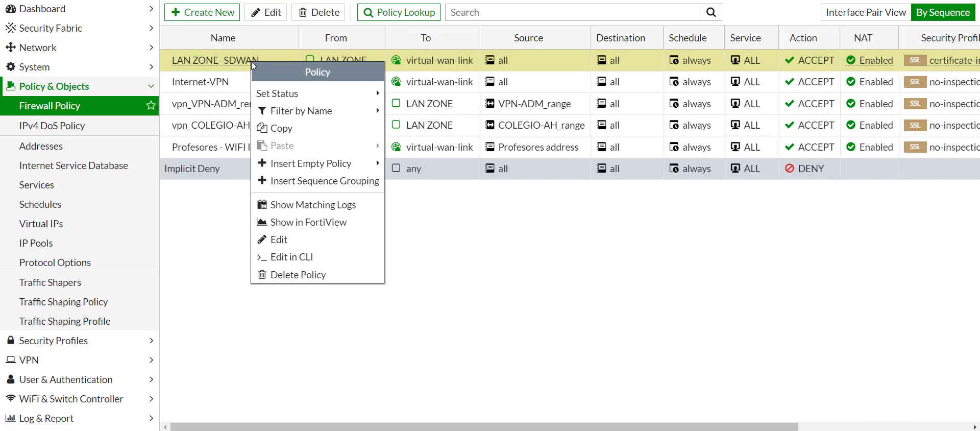
left_click(319, 189)
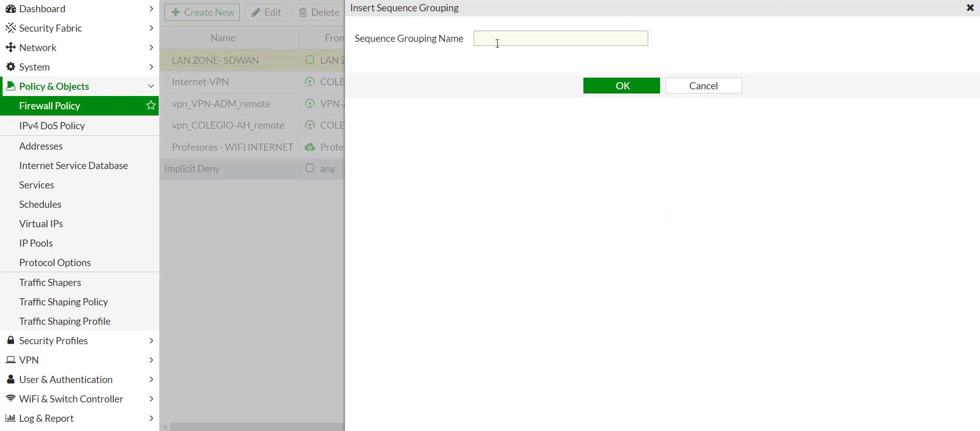
left_click(497, 38)
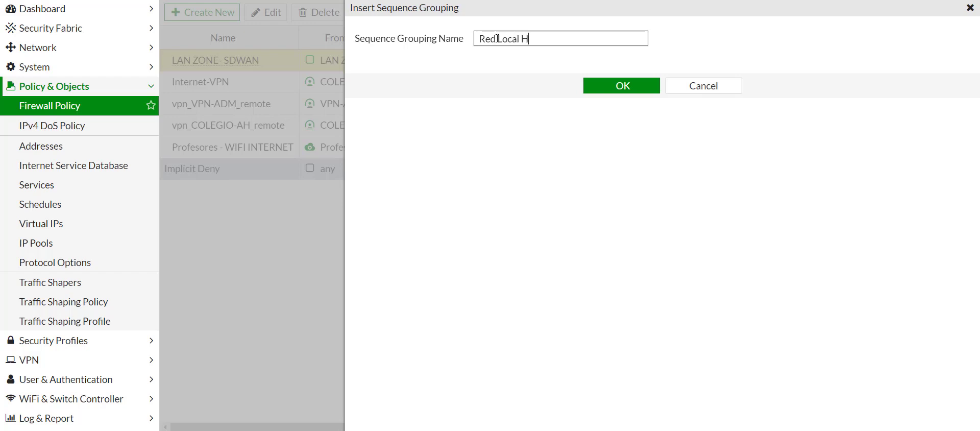
type("nternet")
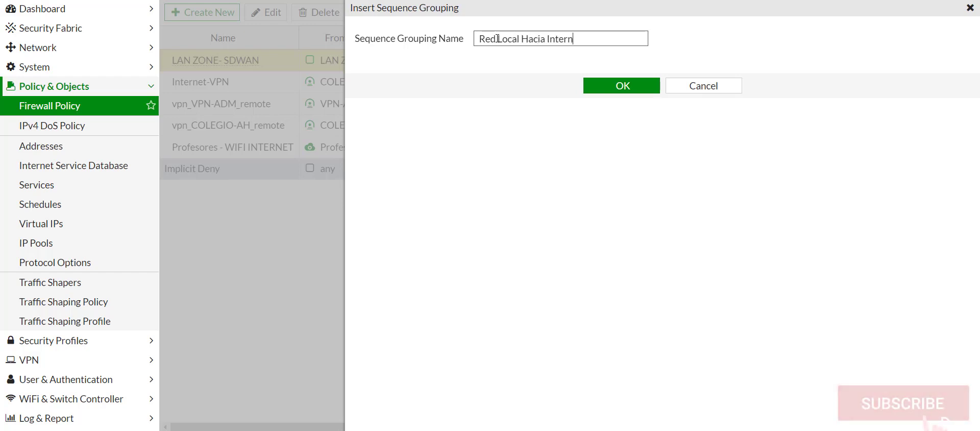
left_click(650, 96)
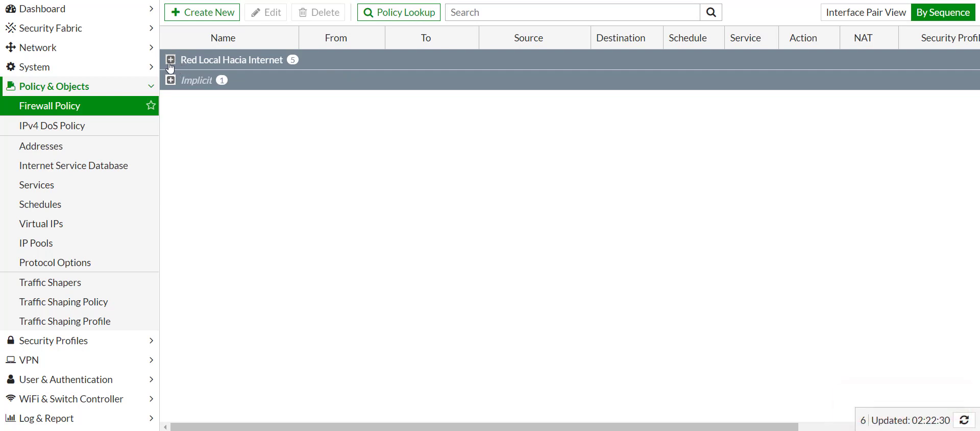
Expand the Red Local Hacia Internet group and insert a sequence grouping named "Politica de VPN" starting at the Internet-VPN policy
left_click(171, 59)
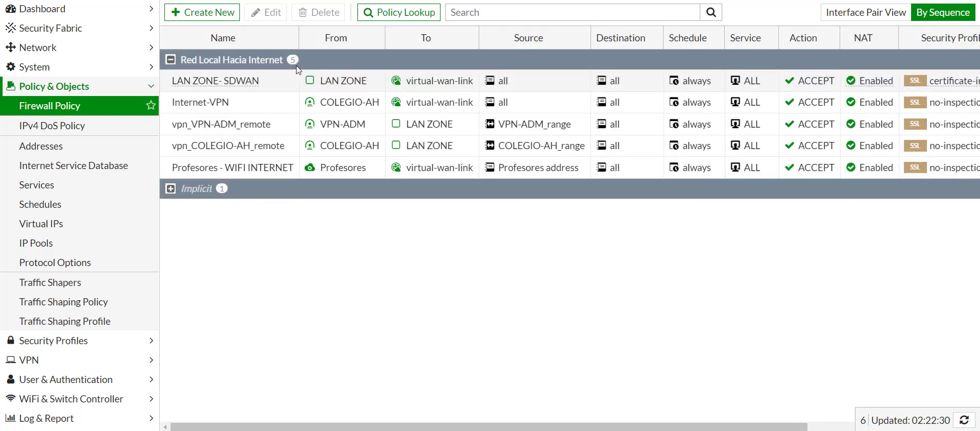
left_click(250, 100)
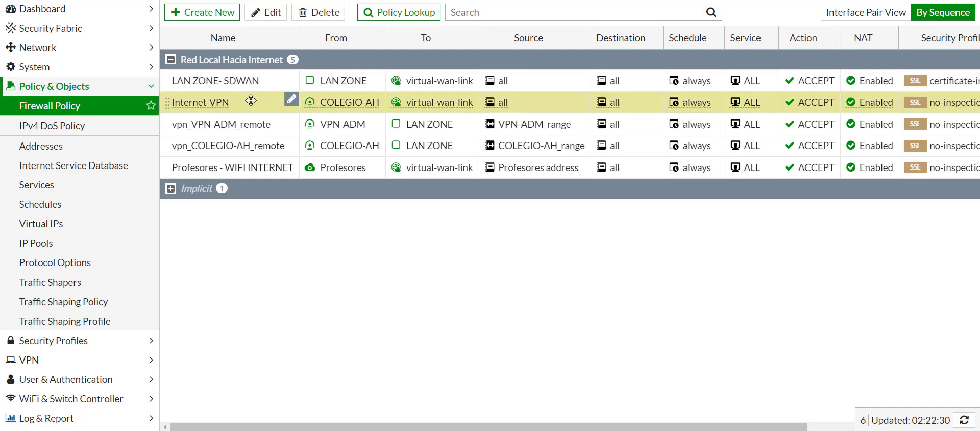
right_click(250, 101)
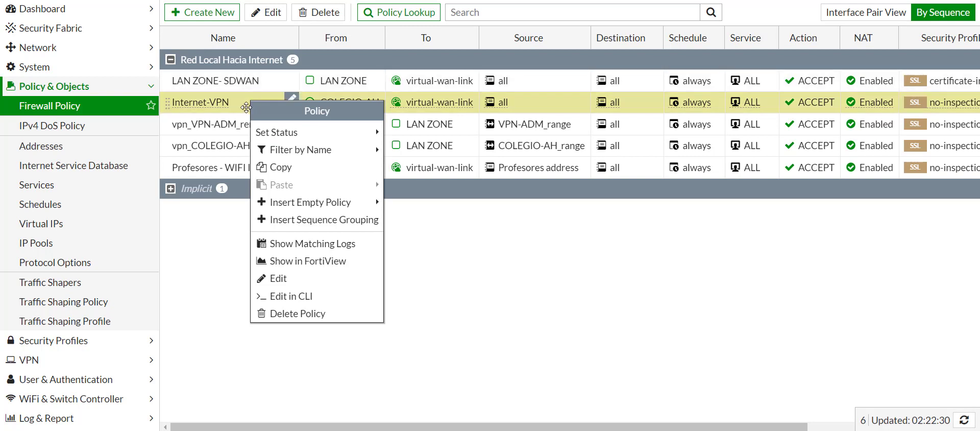
left_click(352, 230)
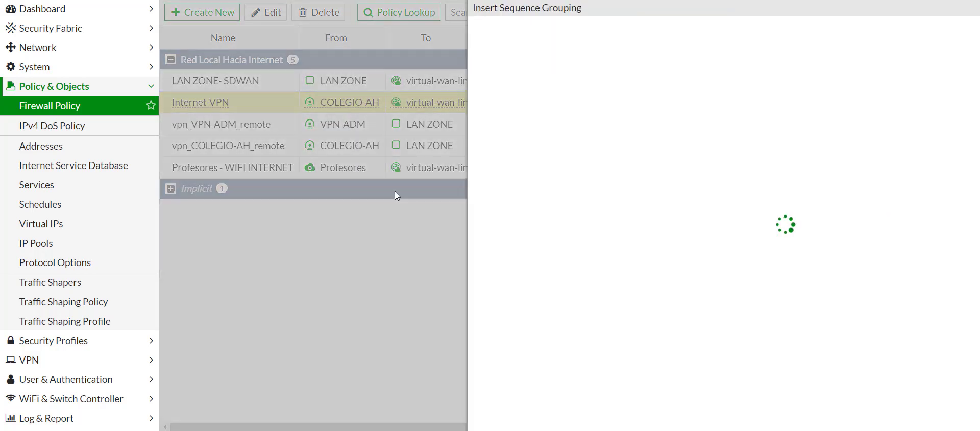
left_click(539, 37)
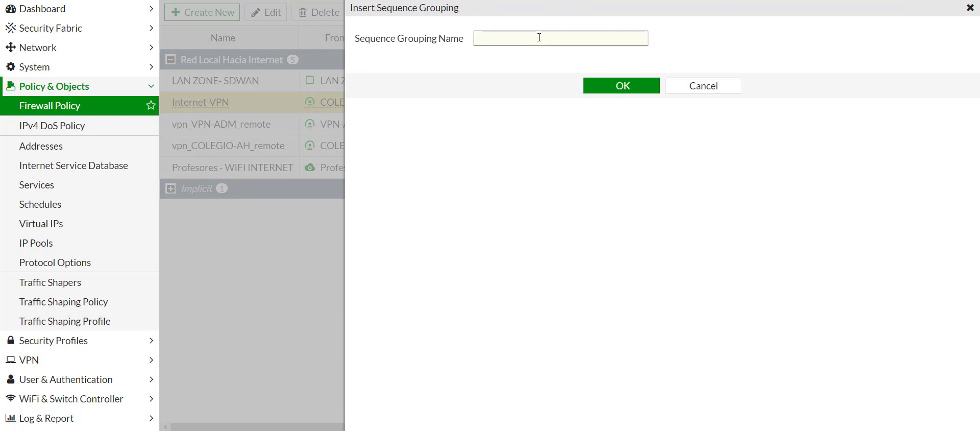
type("Politica de VPN")
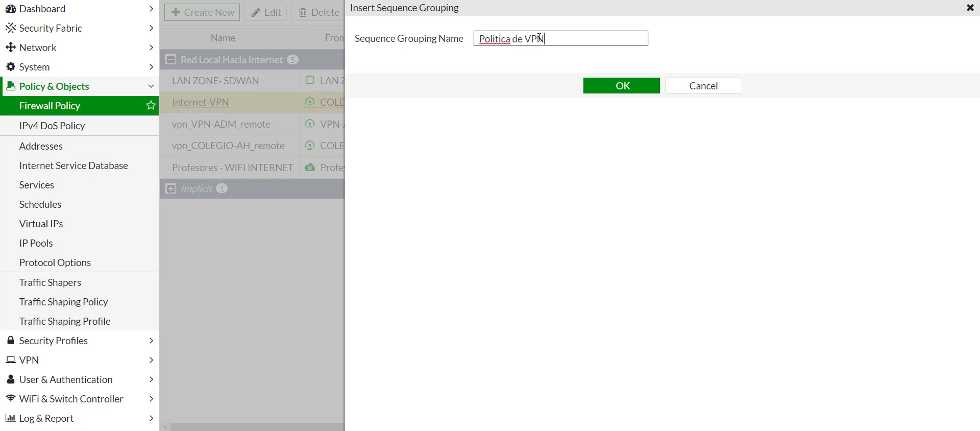
left_click(623, 86)
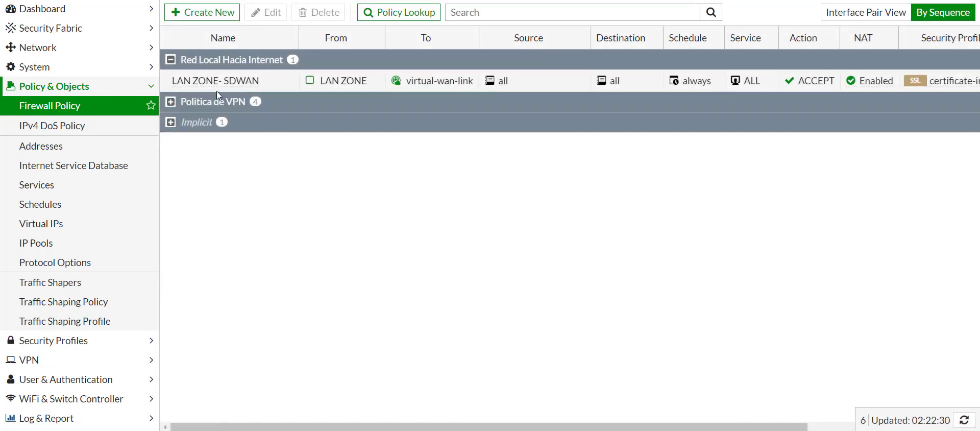
Expand the Politica de VPN group and insert a sequence grouping named "WiFi Profesores" at the Profesores - WIFI INTERNET policy
left_click(171, 102)
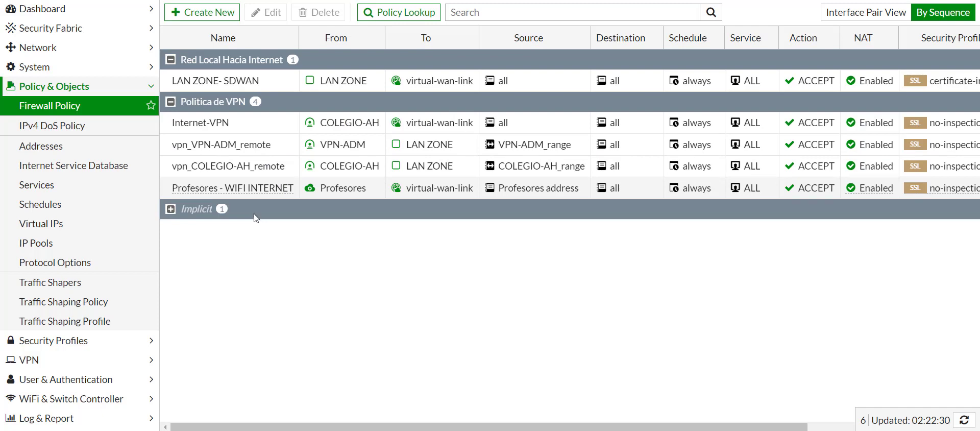
left_click(243, 187)
right_click(243, 188)
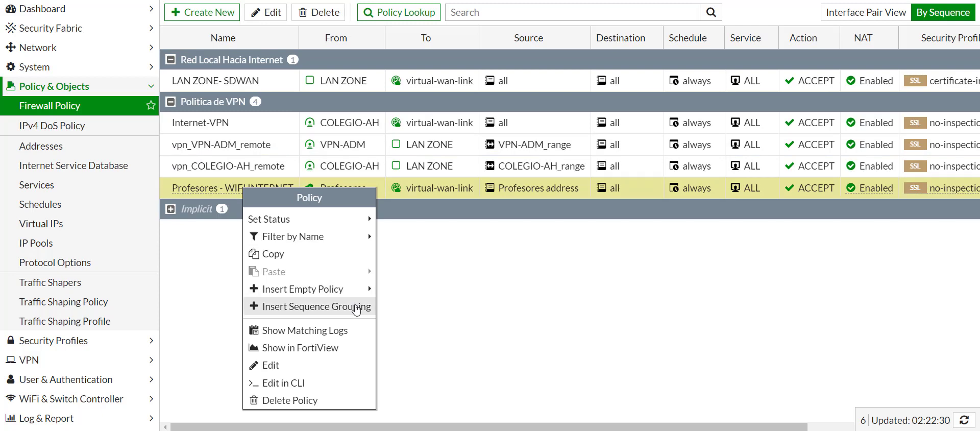
left_click(356, 308)
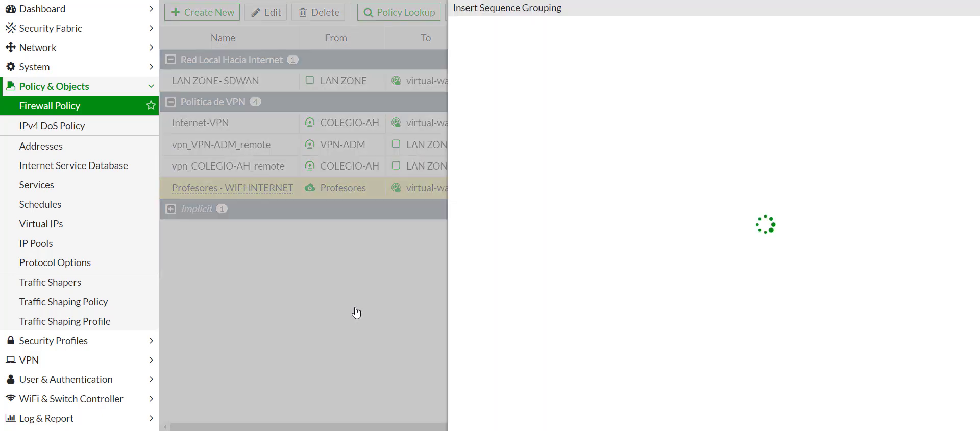
left_click(548, 45)
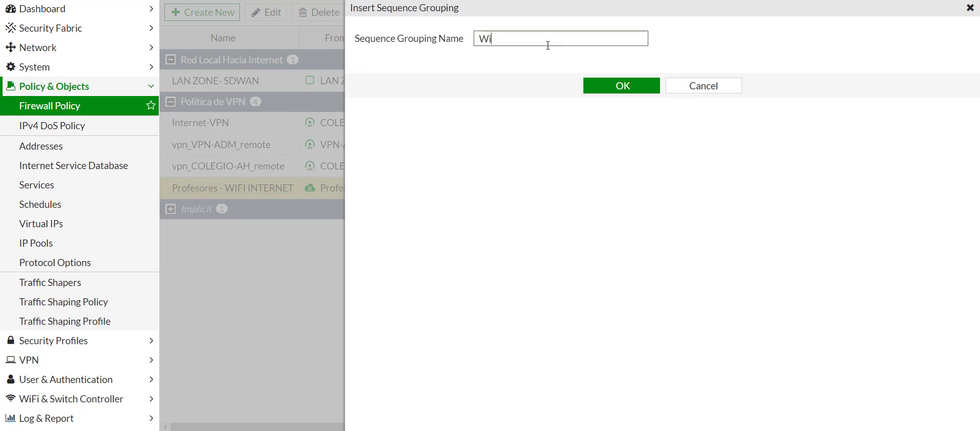
type("WiFi Profesores")
left_click(591, 82)
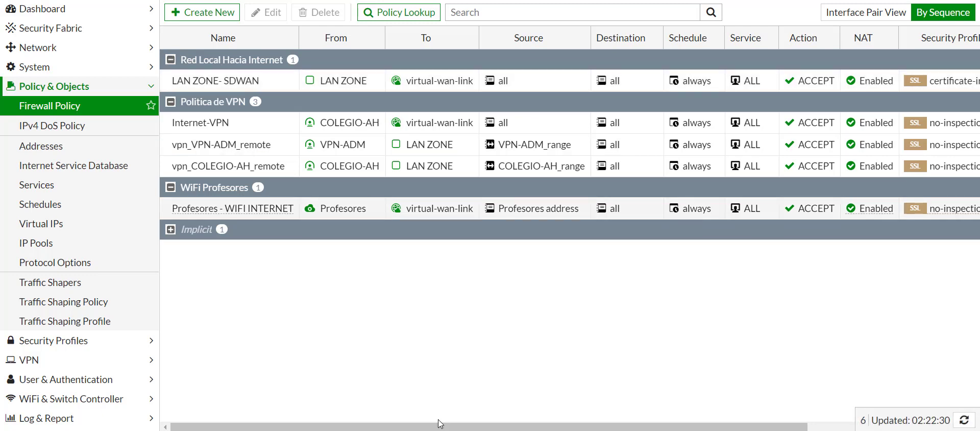
Remove the WiFi Profesores grouping by moving the Profesores - WIFI INTERNET policy into the Politica de VPN group
left_click_drag(439, 423, 600, 423)
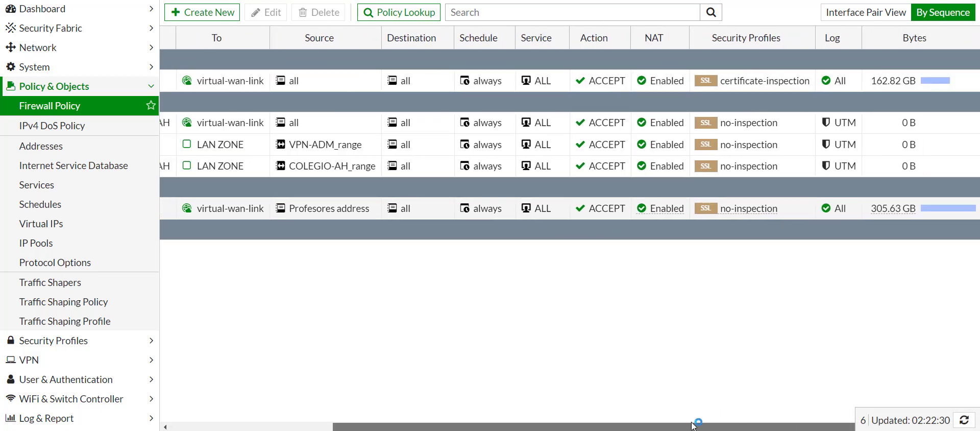
scroll(496, 382, "left", 5)
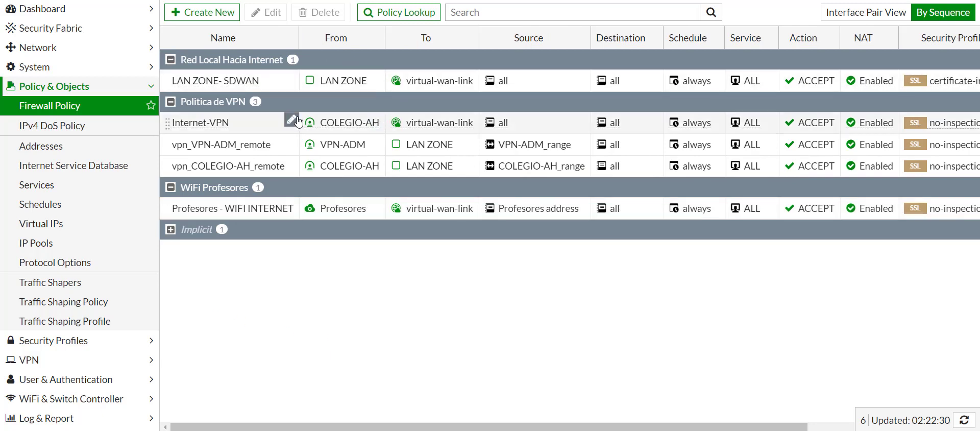
left_click(213, 210)
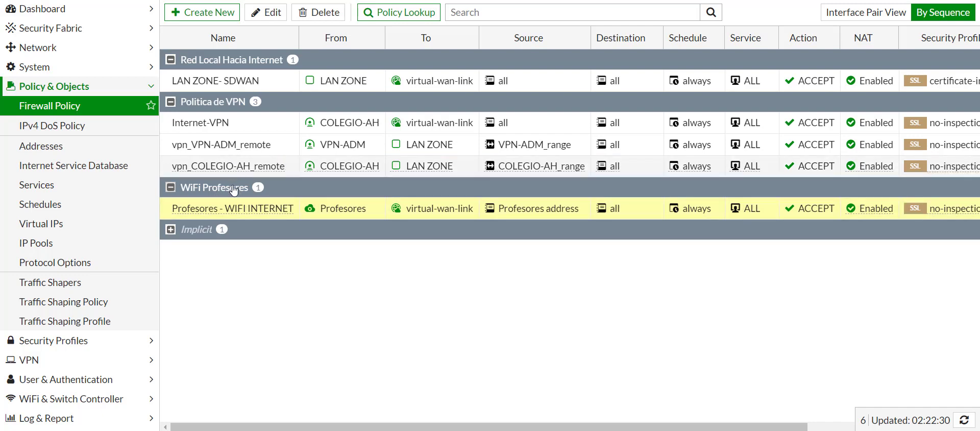
left_click(205, 190)
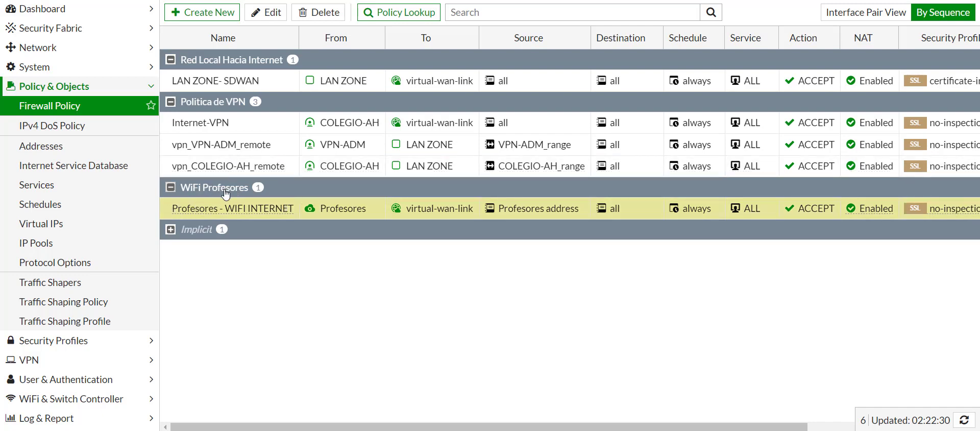
left_click(218, 190)
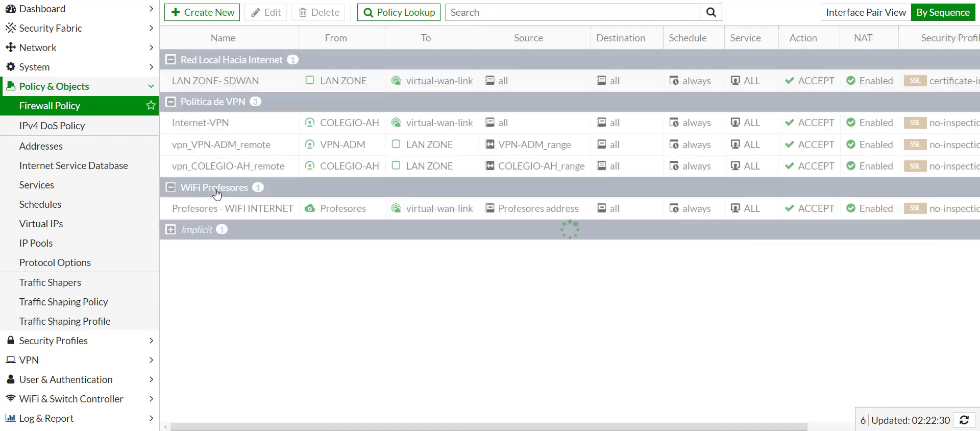
right_click(212, 192)
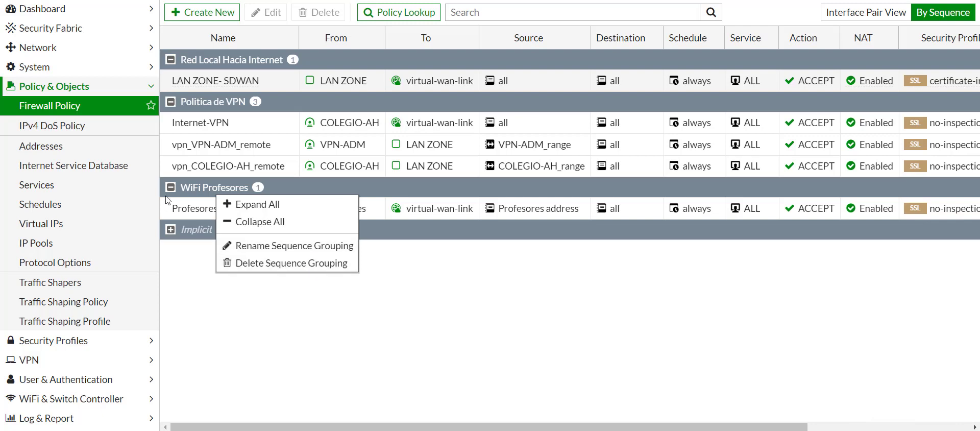
left_click(190, 208)
left_click(209, 213)
left_click_drag(212, 216, 209, 188)
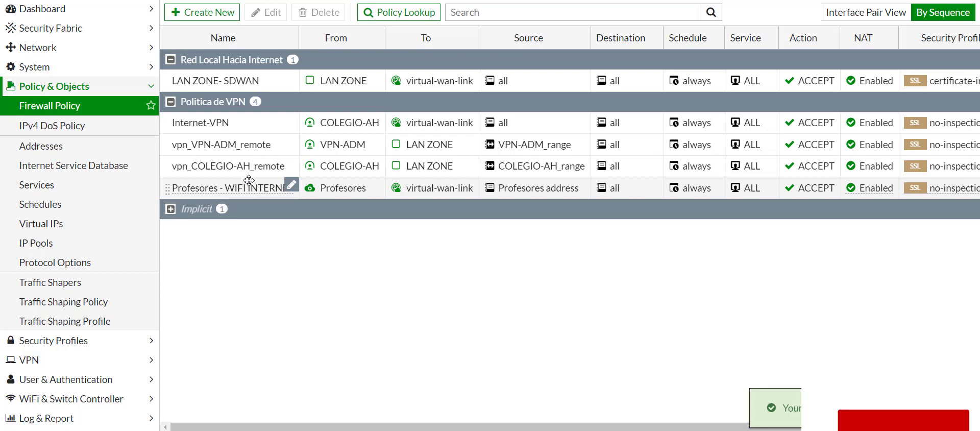
Insert a sequence grouping named "WiFi de Profesores" at the Profesores - WIFI INTERNET policy
left_click(237, 195)
right_click(237, 192)
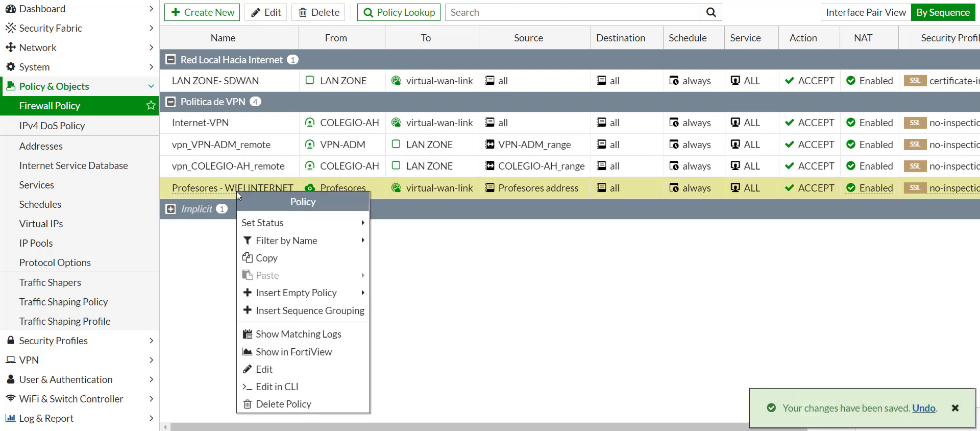
mouse_move(313, 299)
left_click(326, 310)
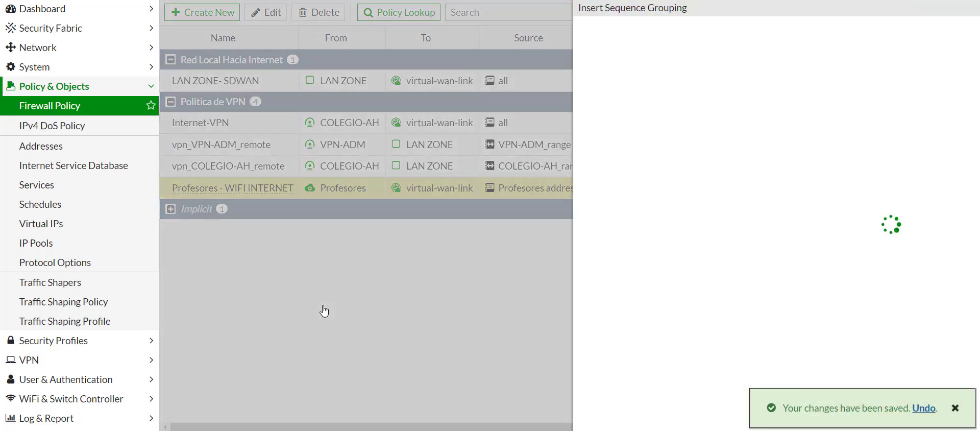
left_click(547, 46)
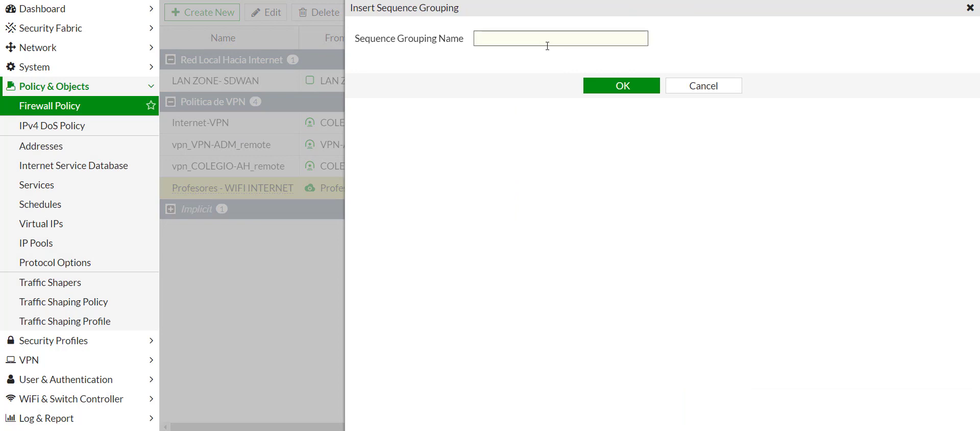
type("i de Profesores")
left_click(638, 88)
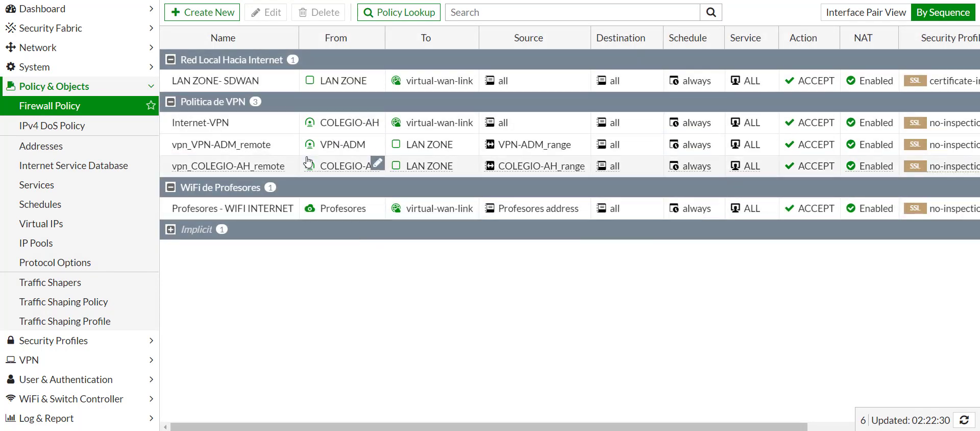
Collapse the Red Local Hacia Internet, Politica de VPN and WiFi de Profesores groups
left_click(170, 60)
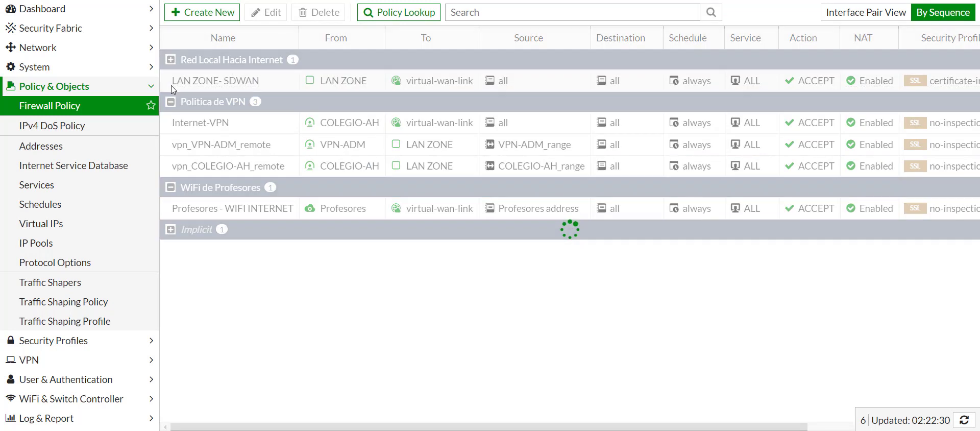
left_click(170, 80)
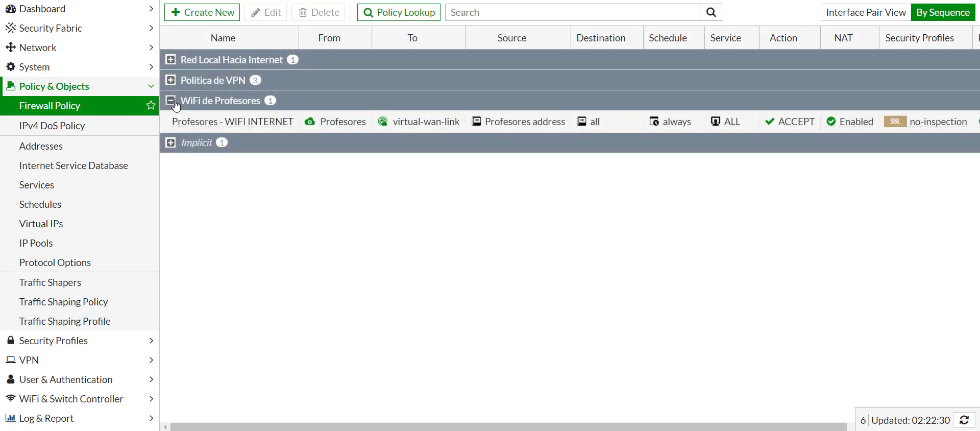
left_click(170, 101)
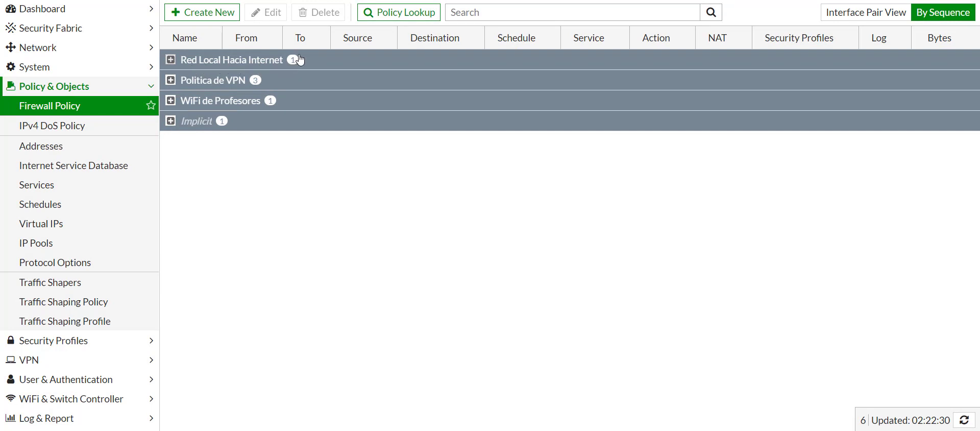
Review the policies inside the Red Local Hacia Internet and Politica de VPN groups, including the COLEGIO-AH interface details
left_click(171, 60)
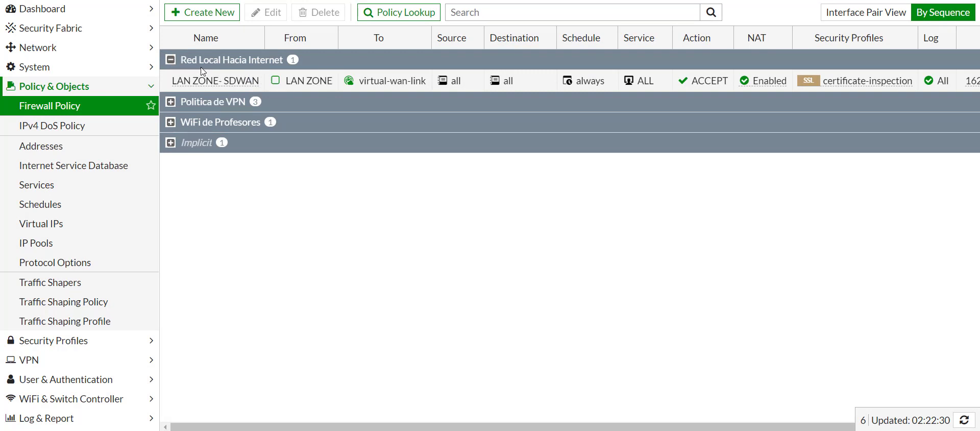
left_click(169, 62)
left_click(171, 80)
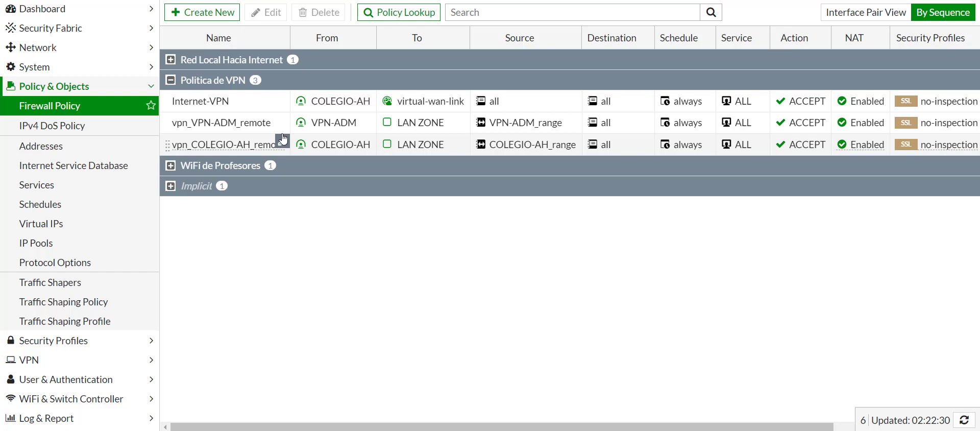
mouse_move(315, 150)
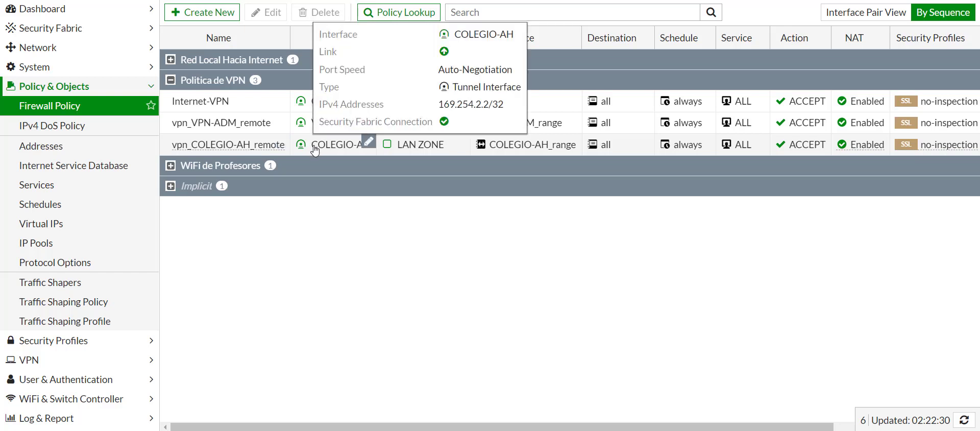